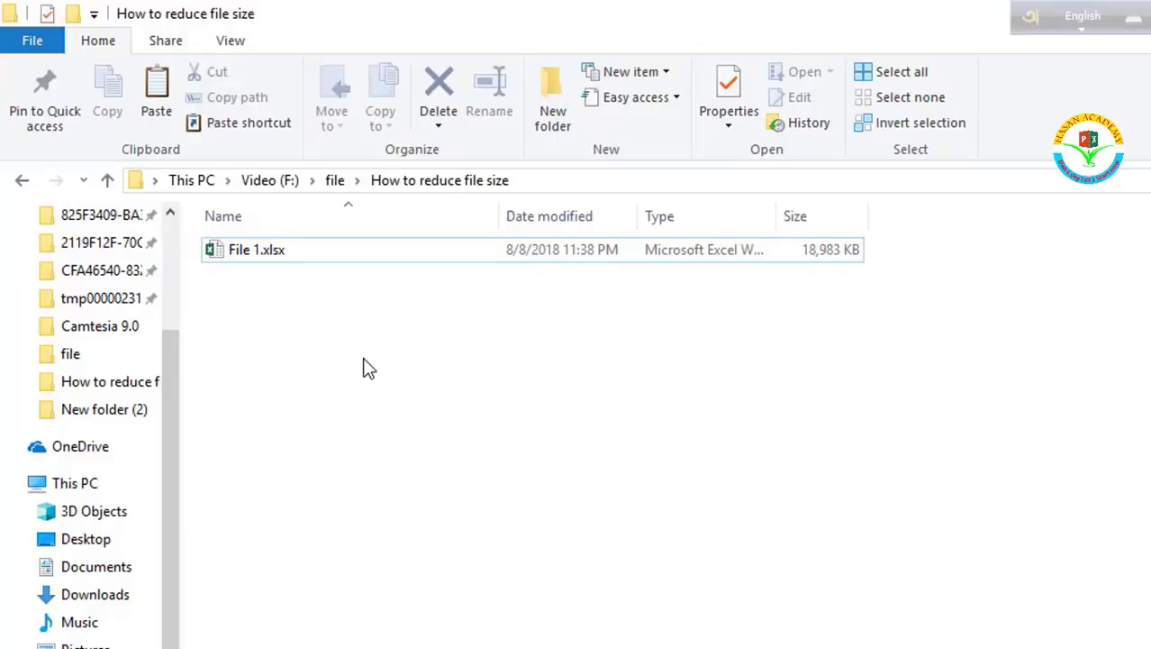
{"action": "left_click", "coordinate": [227, 252]}
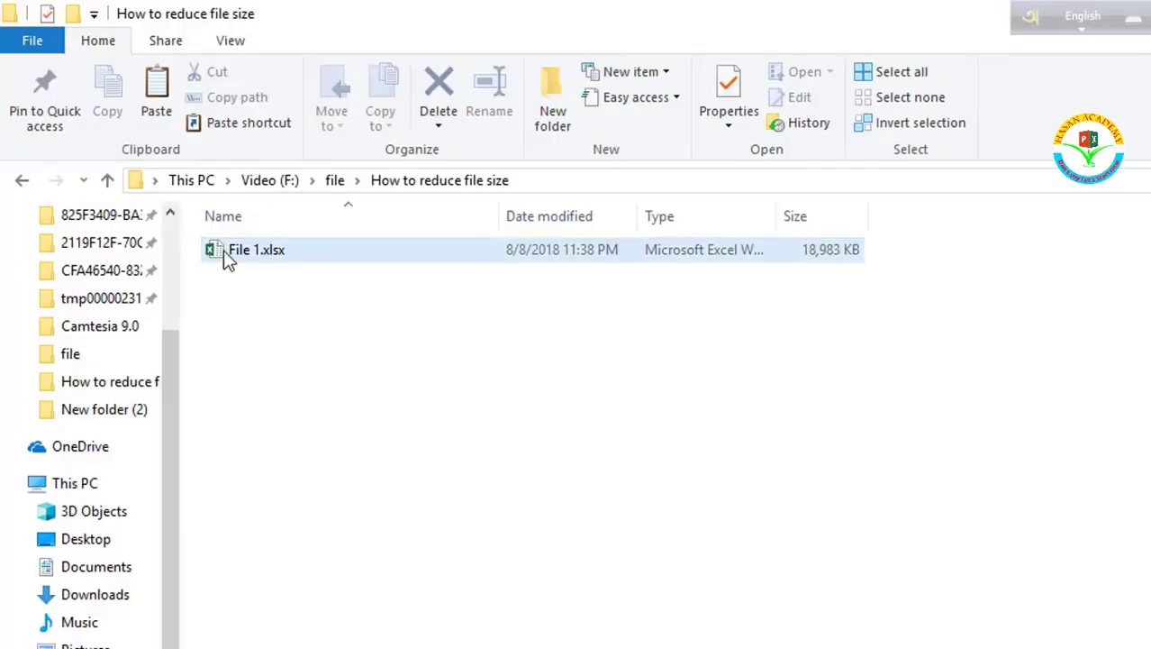
{"action": "left_click", "coordinate": [818, 275]}
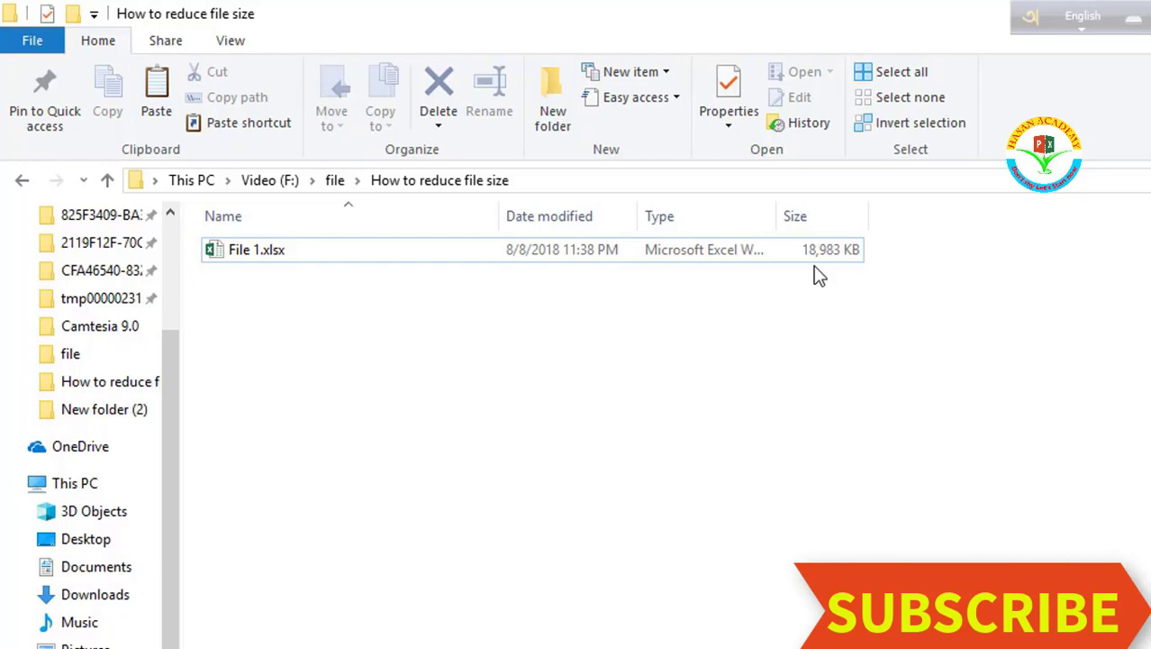
{"action": "left_click", "coordinate": [539, 248]}
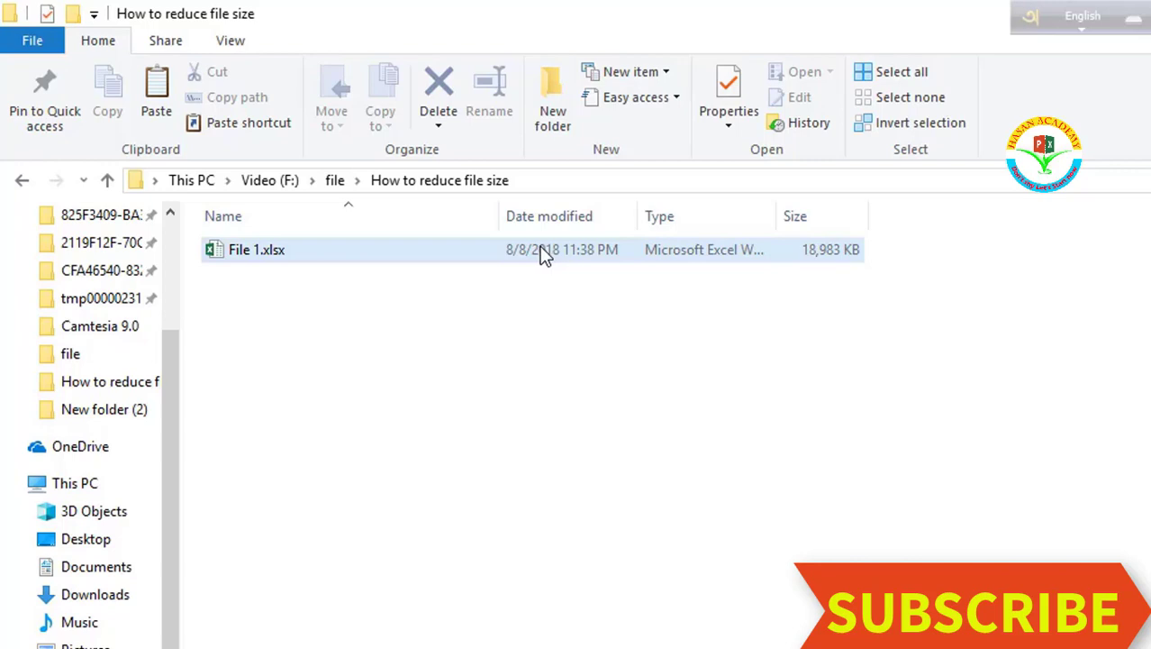
Open File 1.xlsx, the outlet sales sheet with INDEX/MATCH formulas, in Excel
{"action": "double_click", "coordinate": [540, 248]}
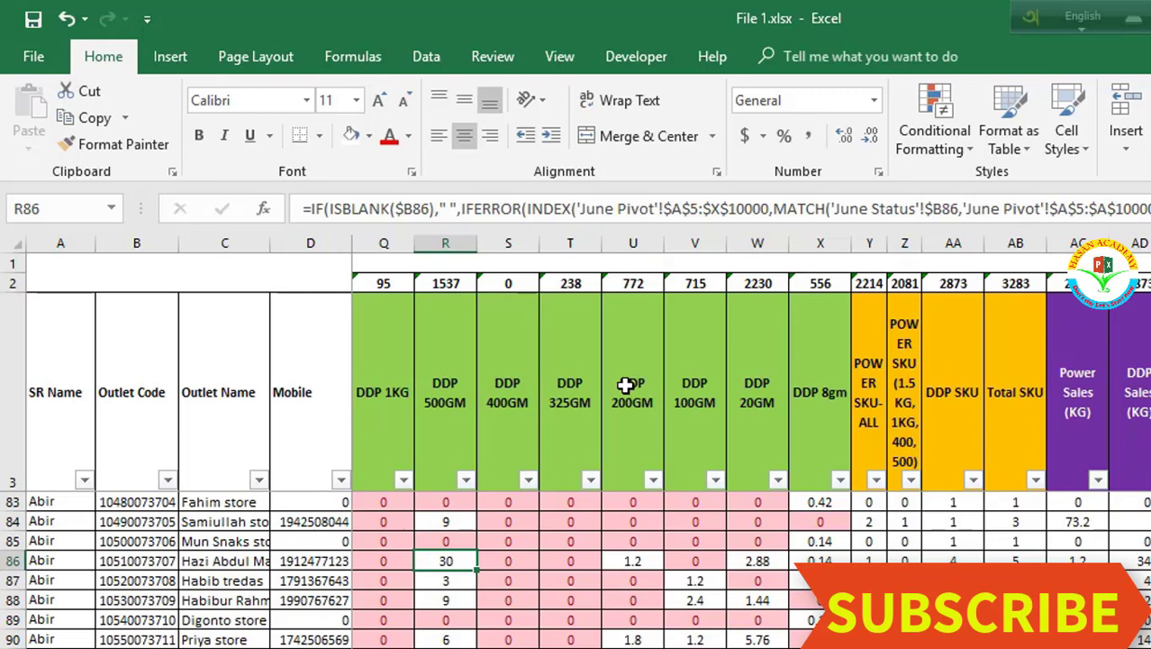
Bring up the Save As dialog on the 'How to reduce file size' folder
{"action": "left_click", "coordinate": [40, 57]}
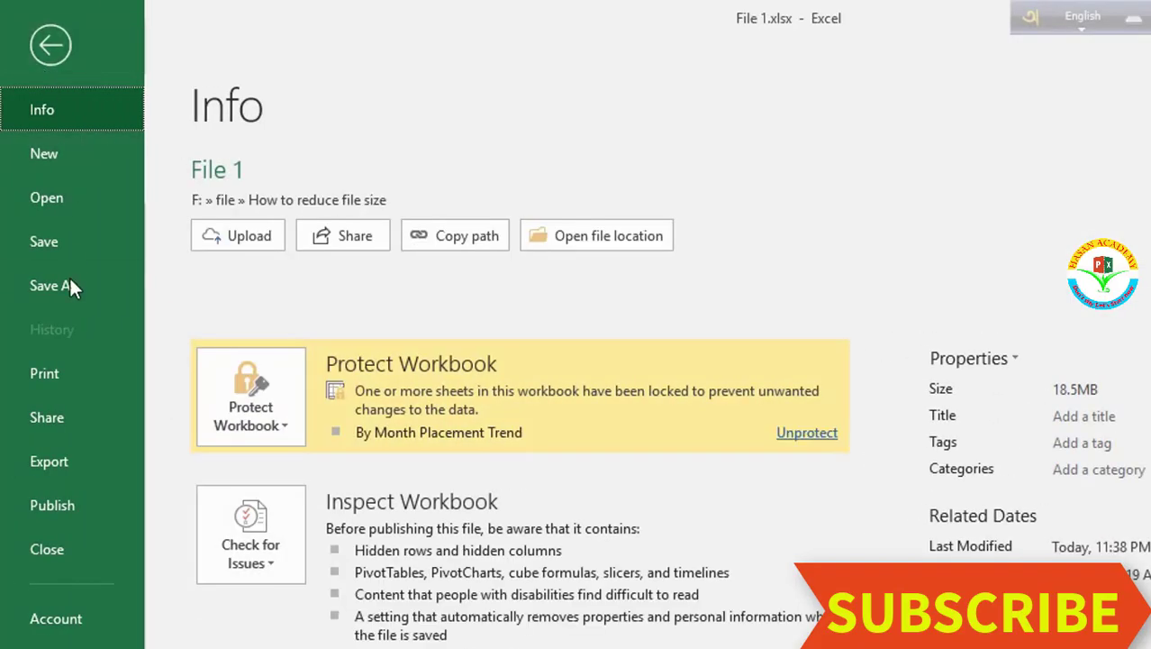
{"action": "left_click", "coordinate": [64, 288]}
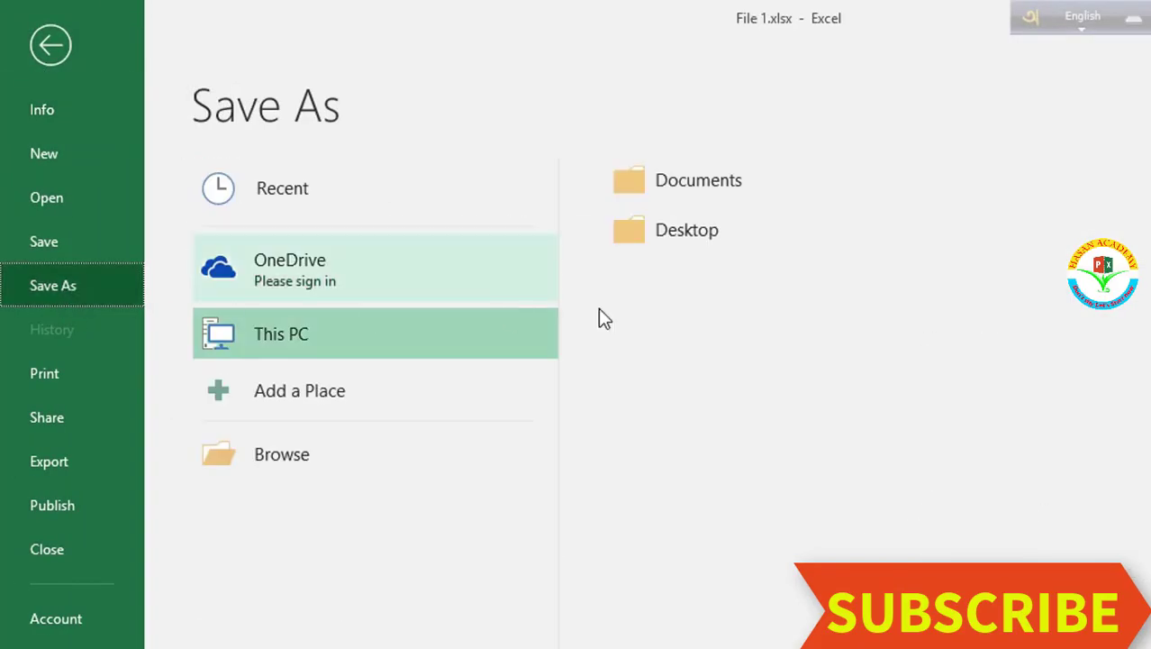
{"action": "left_click", "coordinate": [322, 456]}
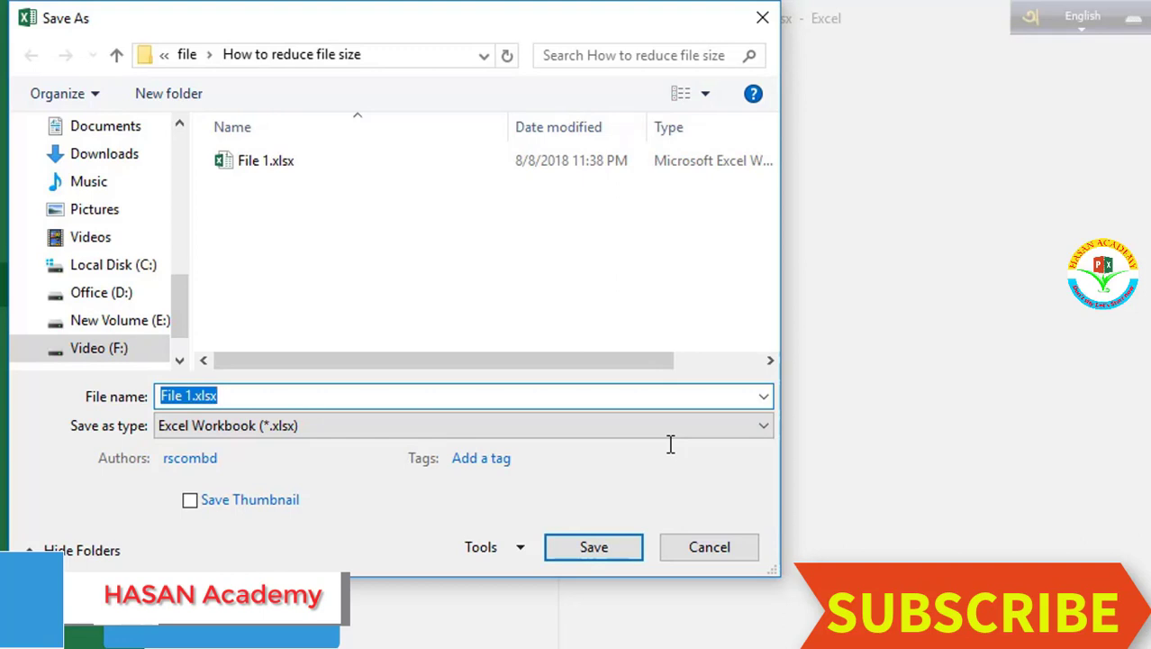
Save the workbook as File 2 in Excel Binary Workbook (*.xlsb) format
{"action": "left_click", "coordinate": [190, 396]}
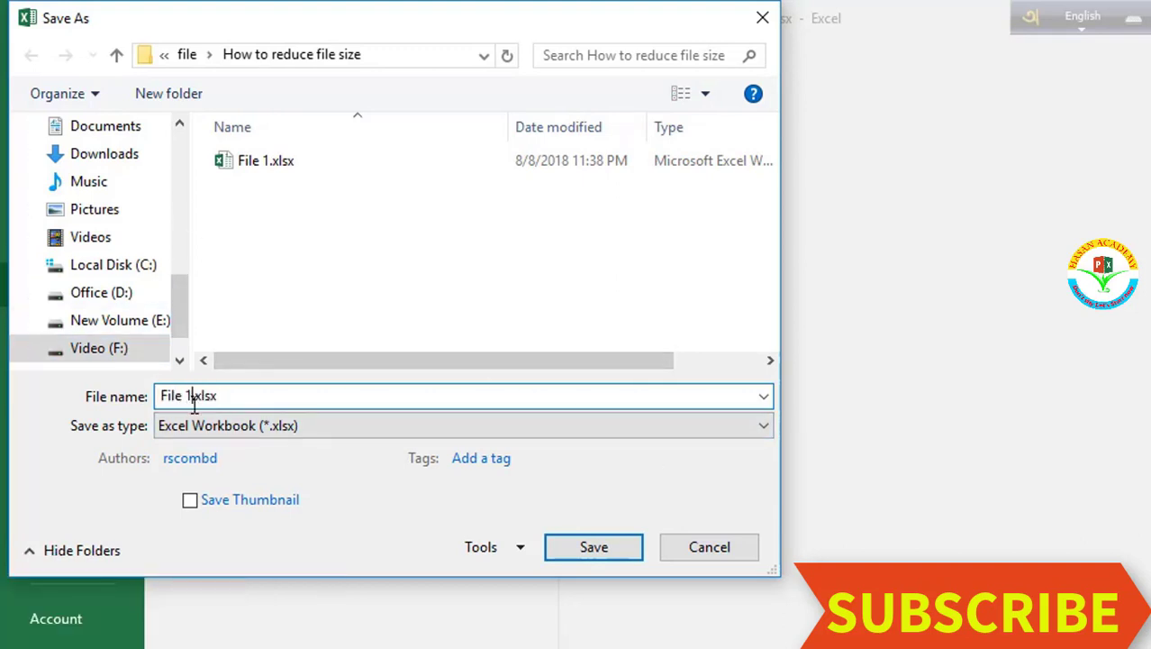
{"action": "key", "text": "BackSpace"}
{"action": "type", "text": "2"}
{"action": "left_click", "coordinate": [762, 426]}
{"action": "left_click", "coordinate": [232, 9]}
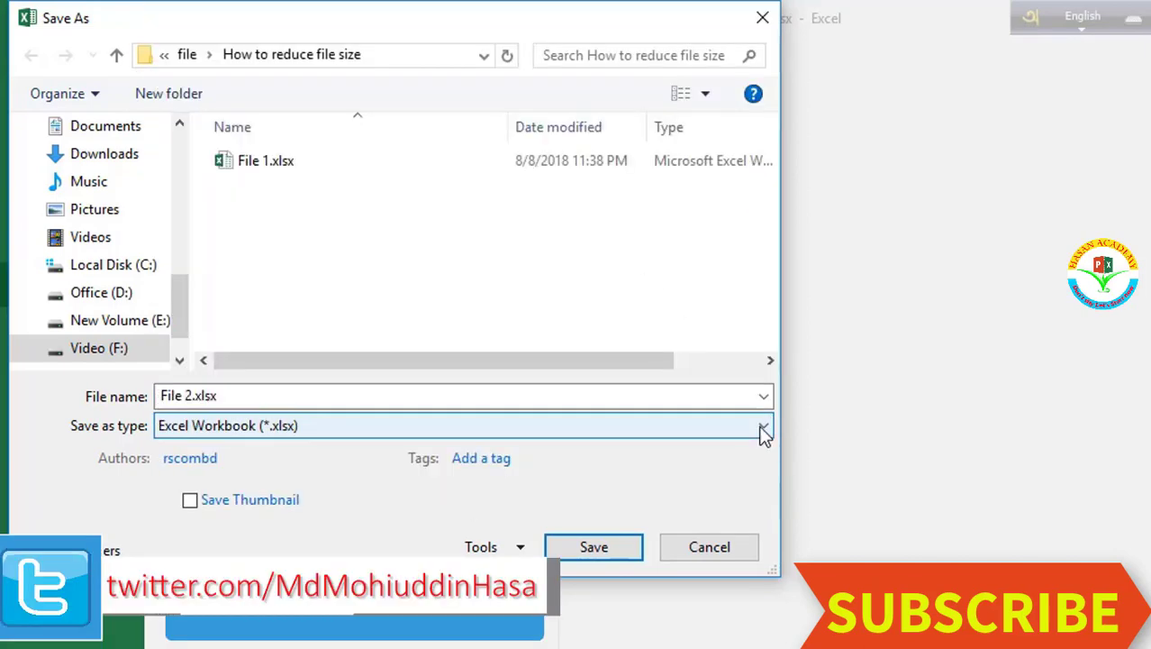
{"action": "left_click", "coordinate": [762, 432]}
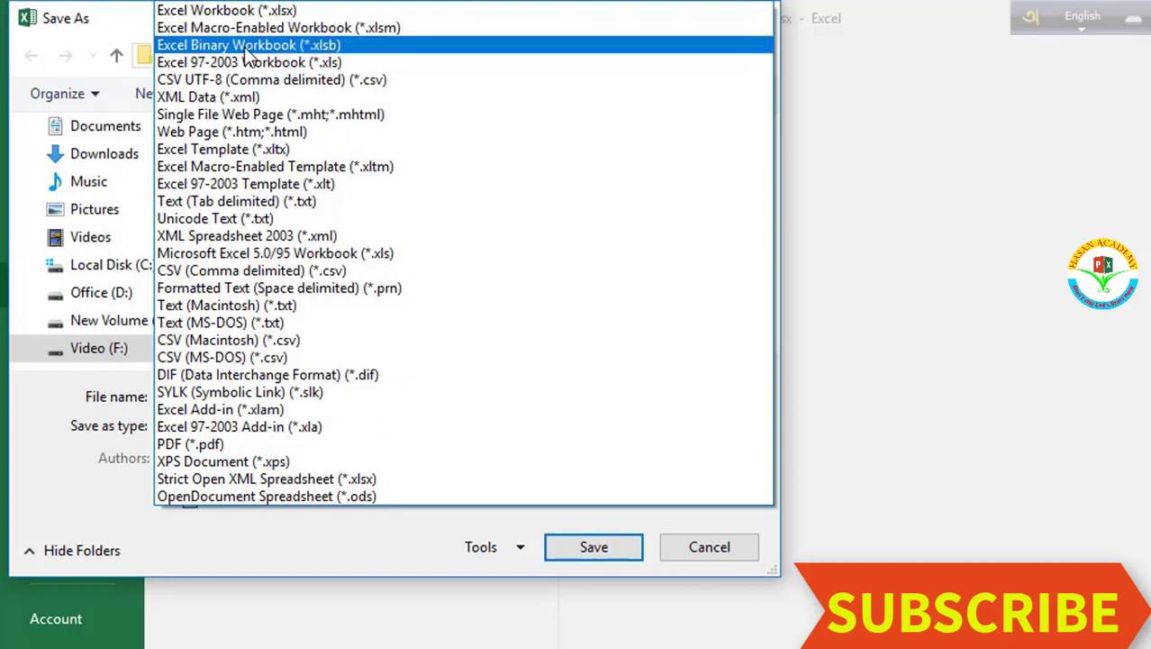
{"action": "left_click", "coordinate": [261, 45]}
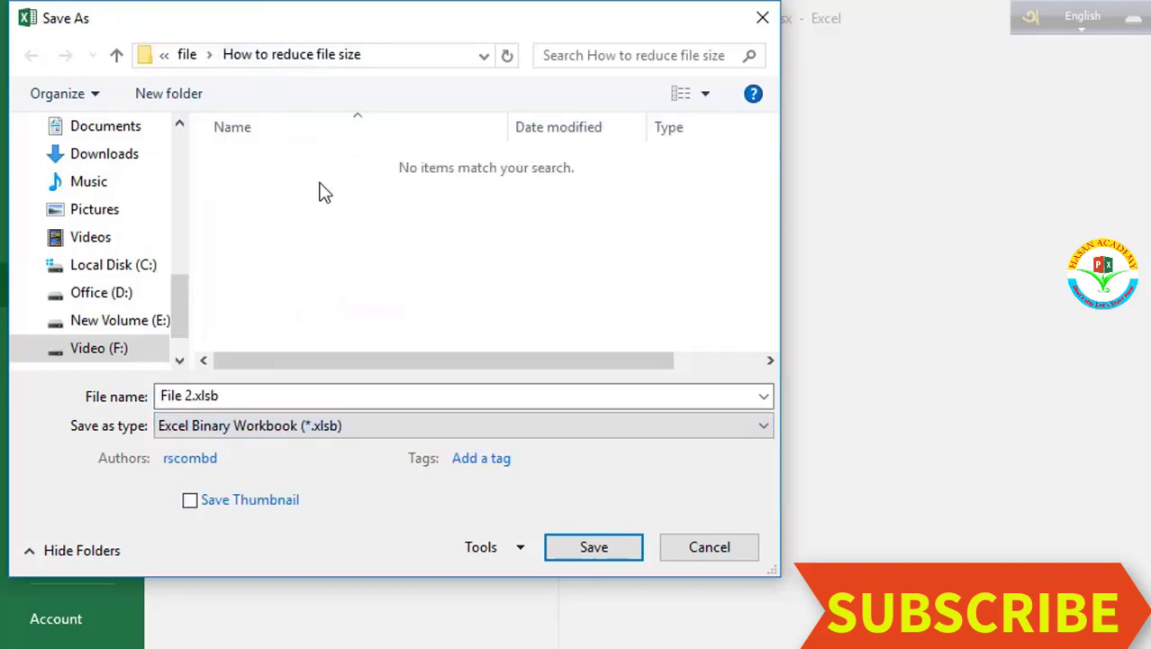
{"action": "left_click", "coordinate": [566, 547]}
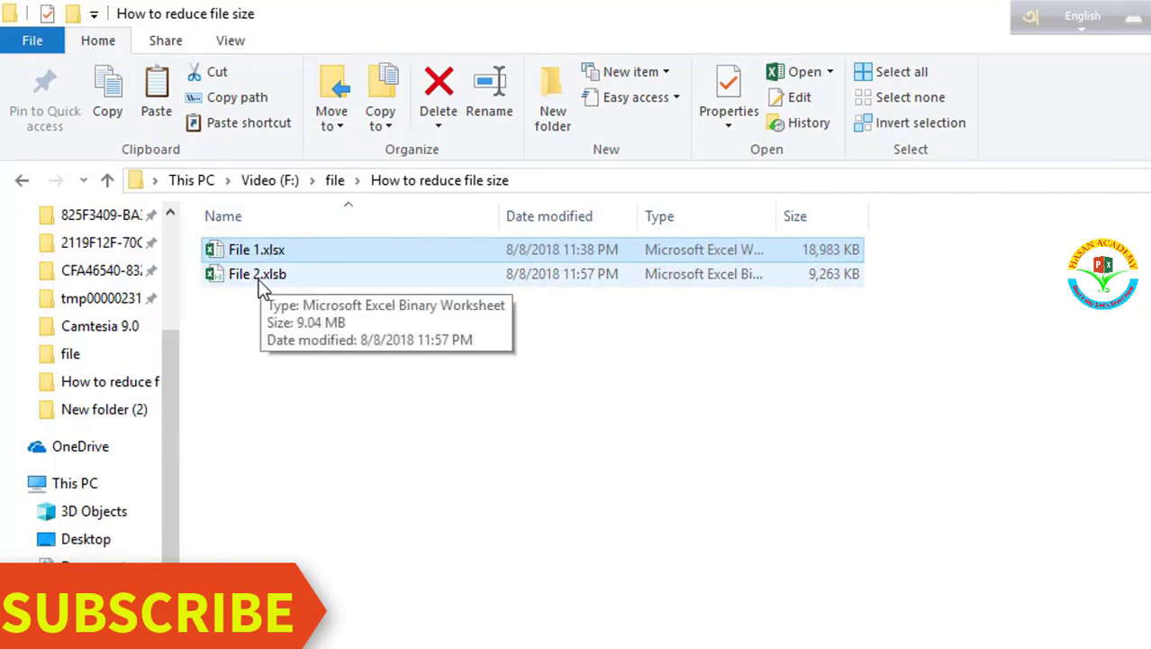
Compare File 1.xlsx at 18,983 KB against File 2.xlsb at 9,263 KB
{"action": "left_click", "coordinate": [812, 277], "text": "shift"}
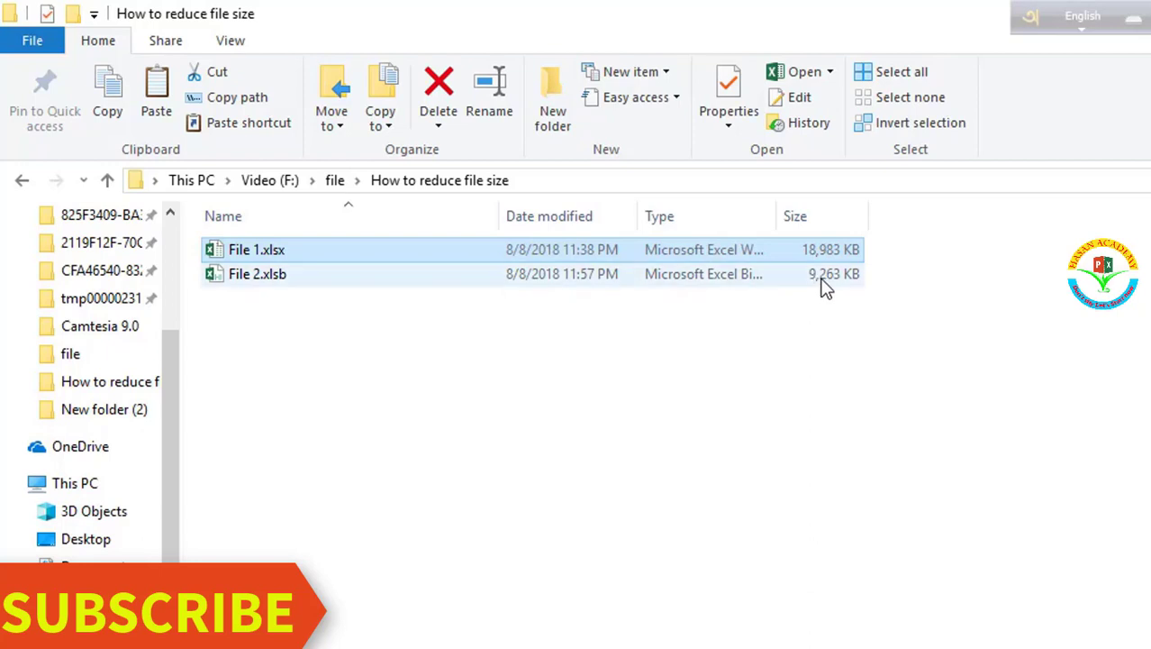
{"action": "left_click", "coordinate": [819, 252]}
Review the Book1 size table and highlight Total Reduce 9.66 from =D3-D4
{"action": "key", "text": "alt+Tab"}
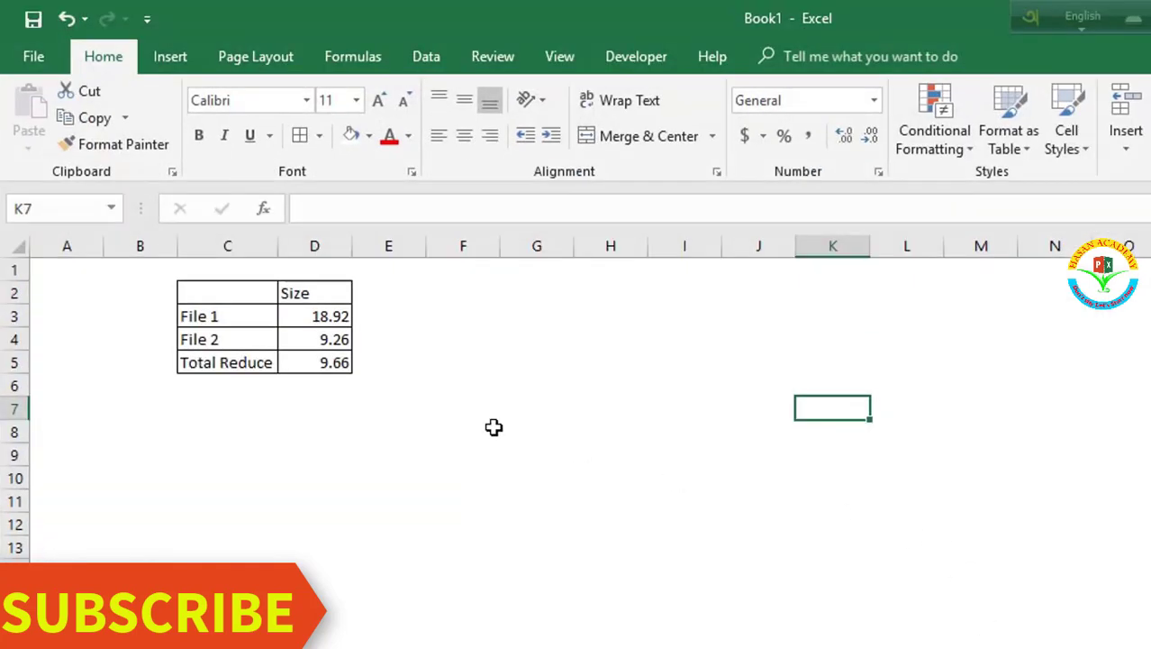
{"action": "left_click", "coordinate": [320, 316]}
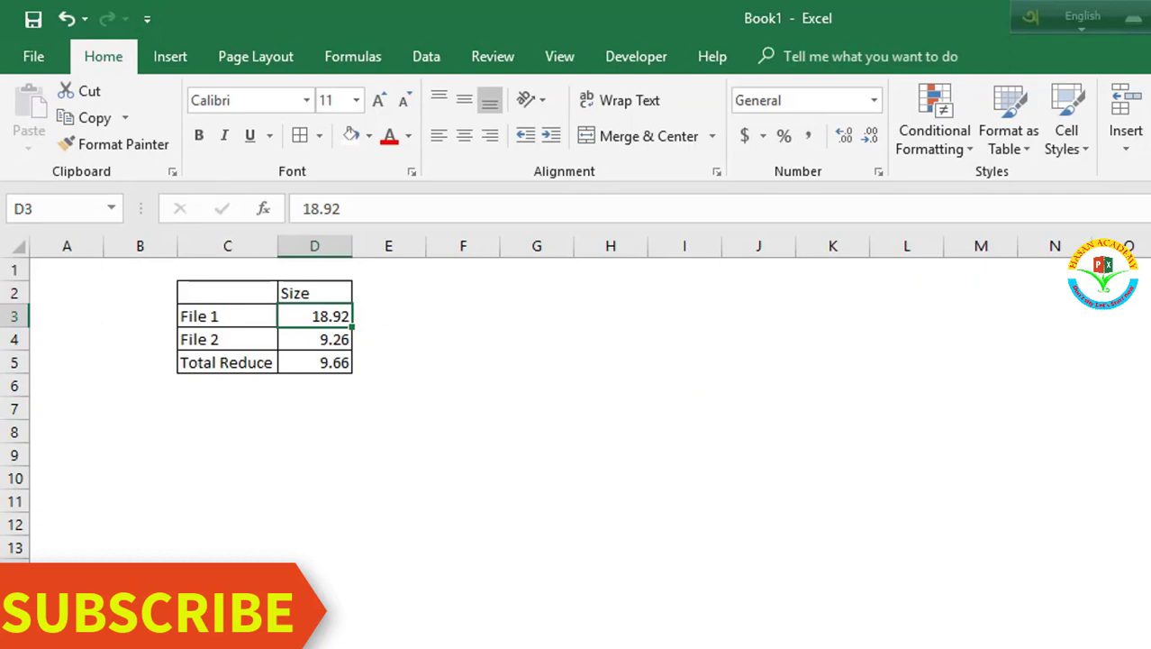
{"action": "key", "text": "alt+Tab"}
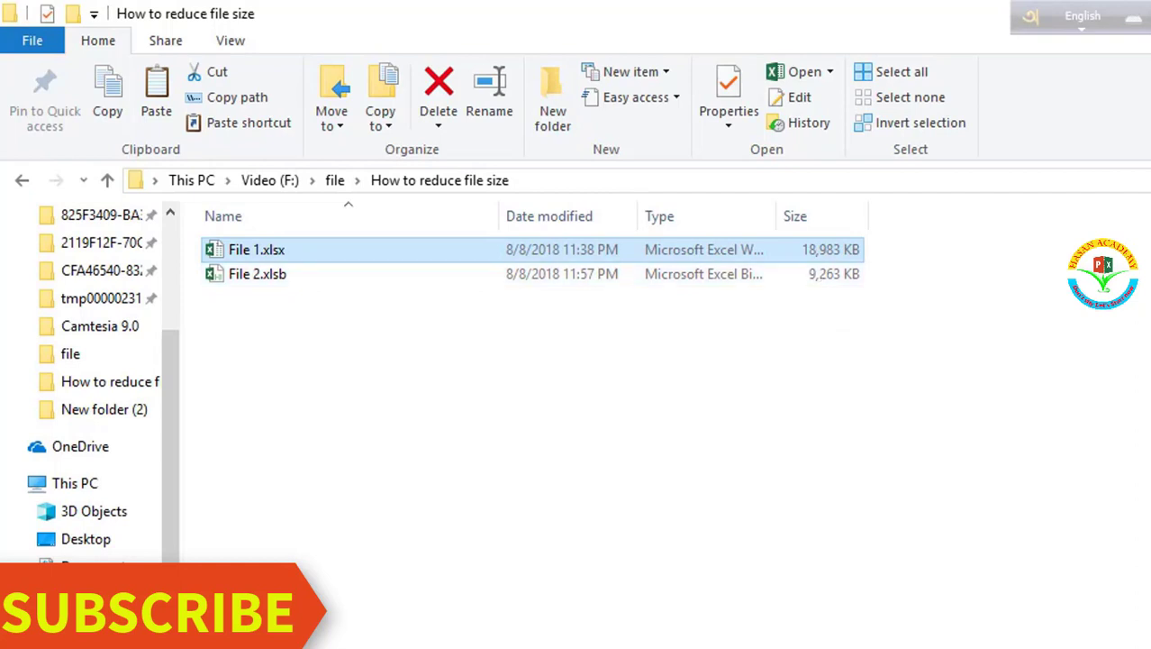
{"action": "key", "text": "alt+Tab"}
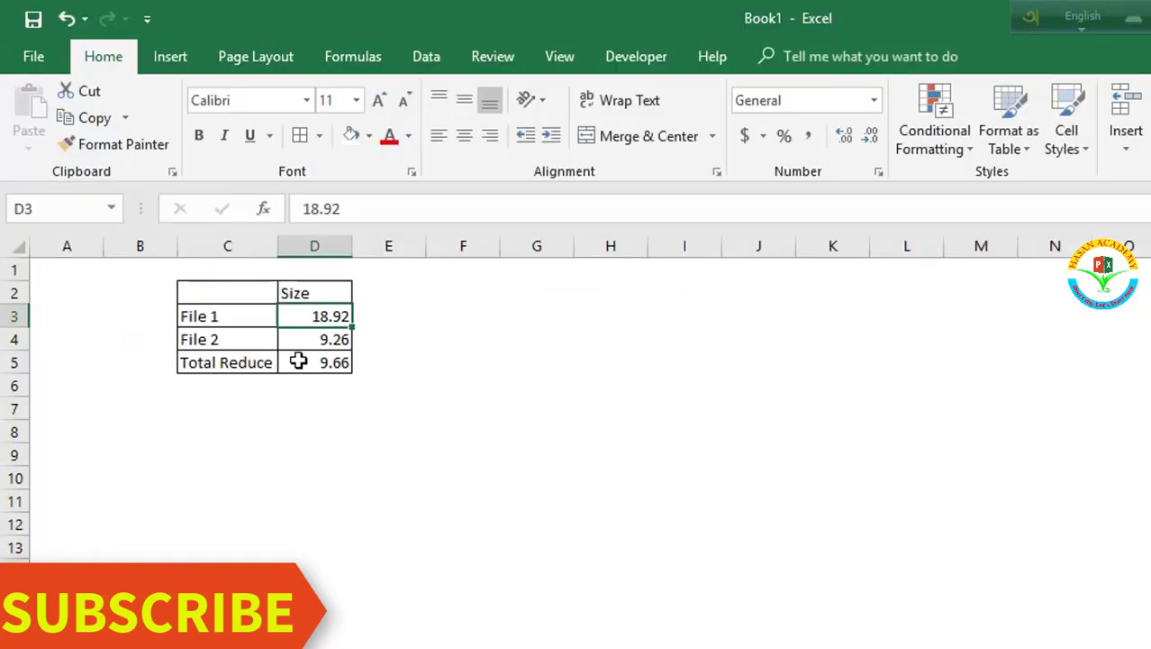
{"action": "left_click", "coordinate": [309, 365]}
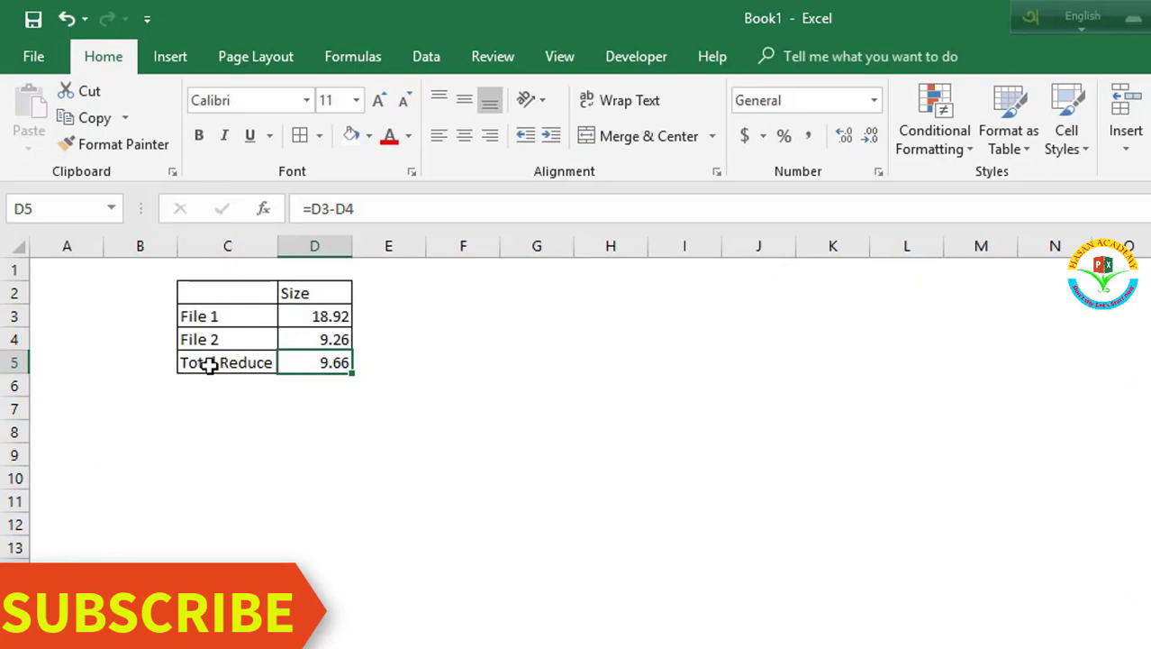
{"action": "left_click_drag", "start_coordinate": [194, 363], "coordinate": [321, 363]}
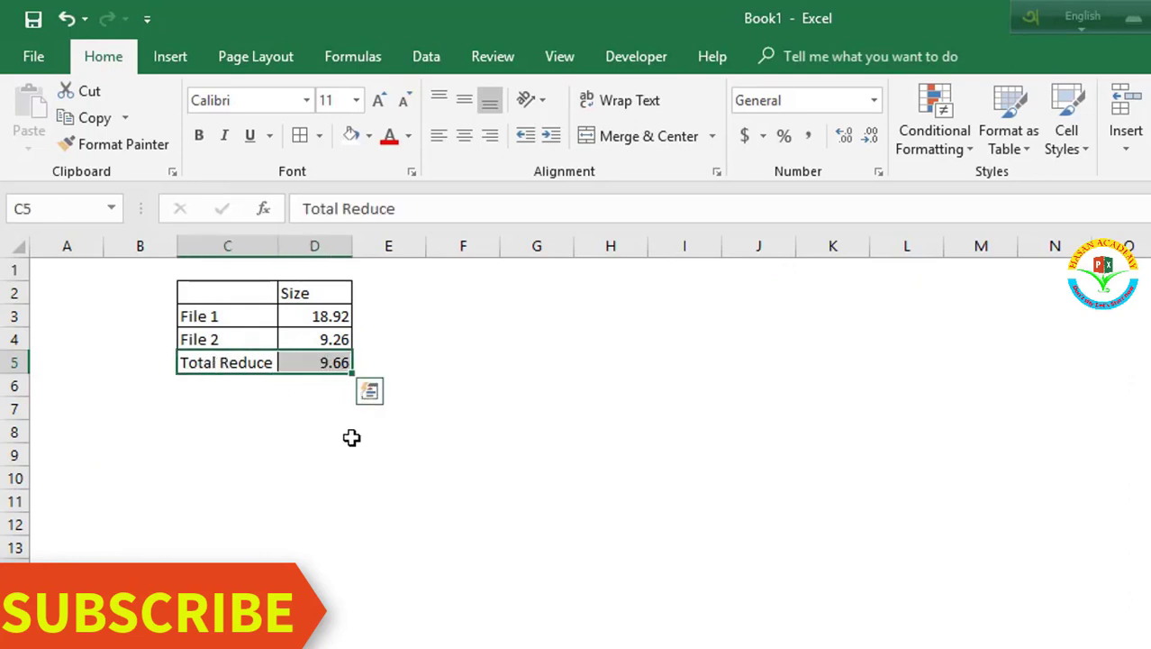